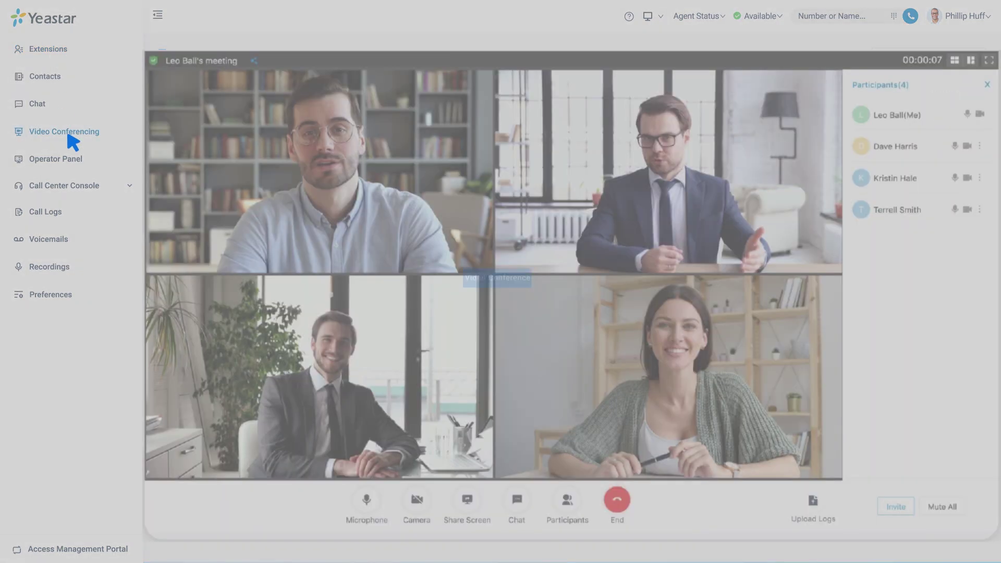
Step: Open the Call Center Console from the Operator Panel to monitor queue 6400
{"action": "left_click", "coordinate": [66, 160]}
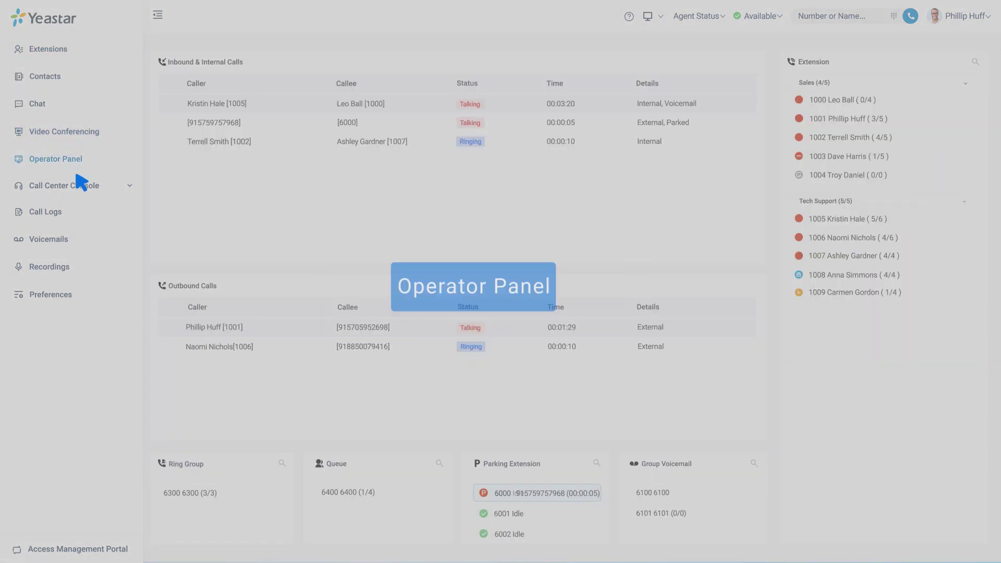
{"action": "left_click", "coordinate": [85, 187]}
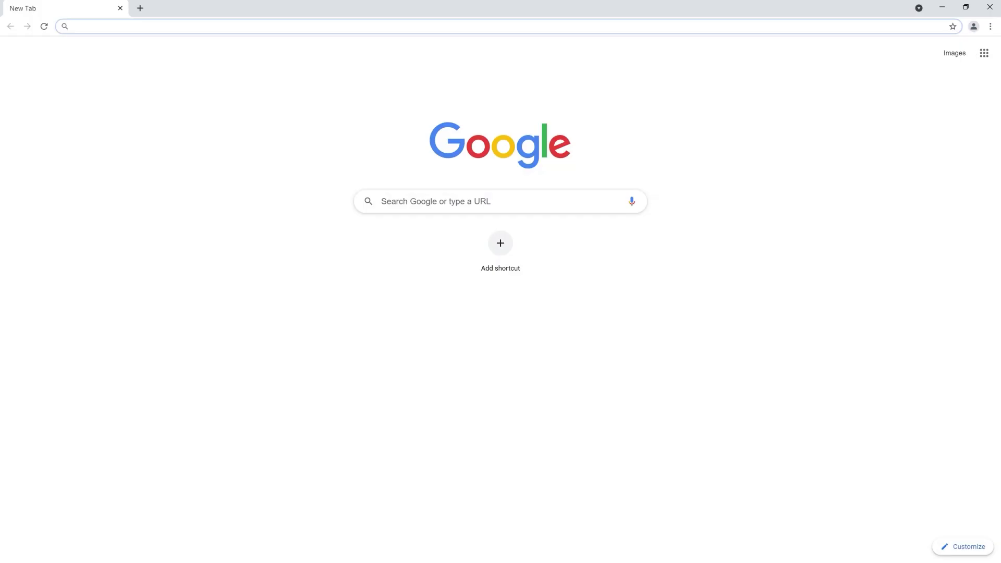
Step: Load 192.168.6.115 in Chrome and expand Advanced on the certificate privacy warning
{"action": "type", "text": "192.168"}
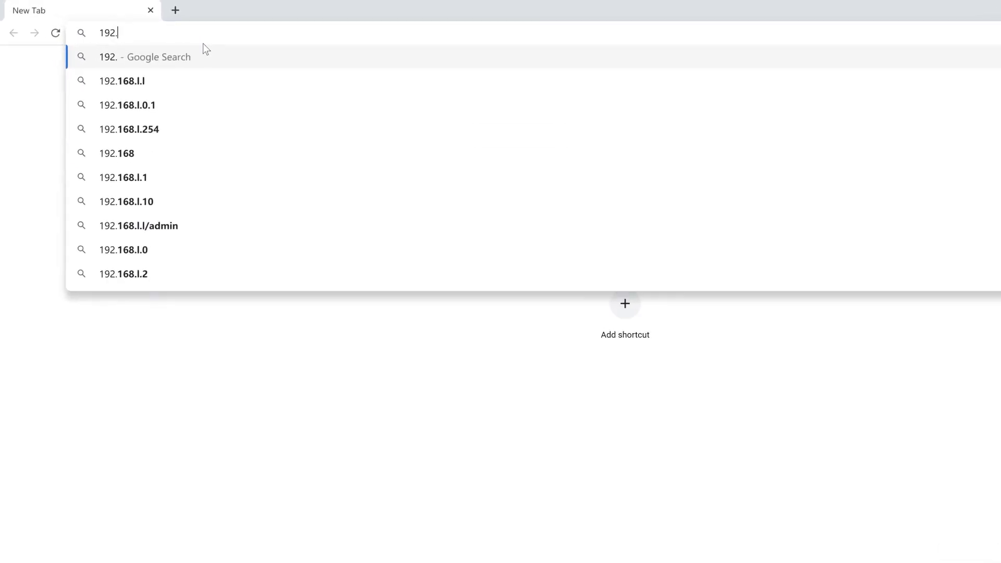
{"action": "type", "text": ".6.115"}
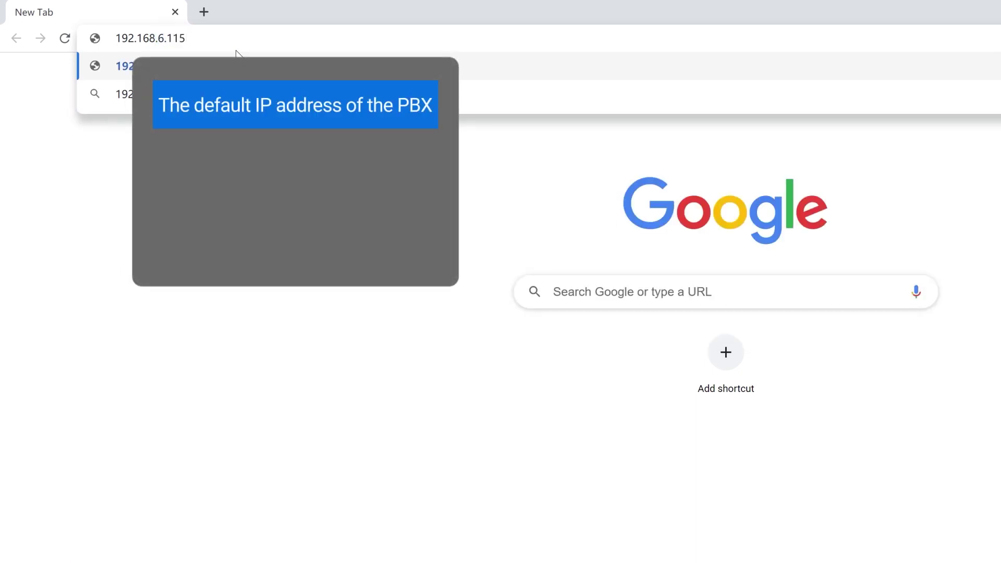
{"action": "key", "text": "Return"}
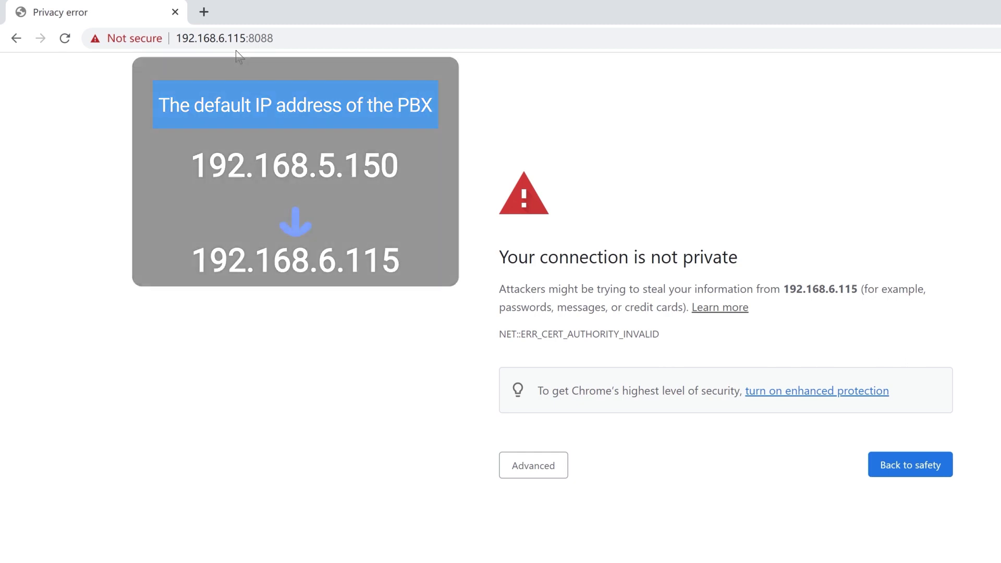
{"action": "left_click", "coordinate": [524, 467]}
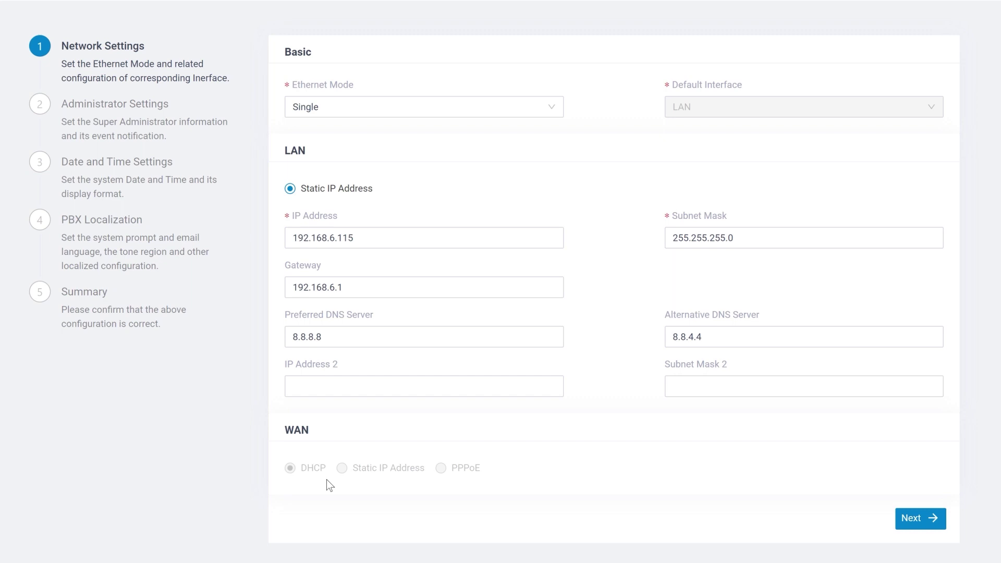
Step: Accept static IP 192.168.6.115 with gateway 192.168.6.1 and run the network diagnosis
{"action": "left_click", "coordinate": [903, 524]}
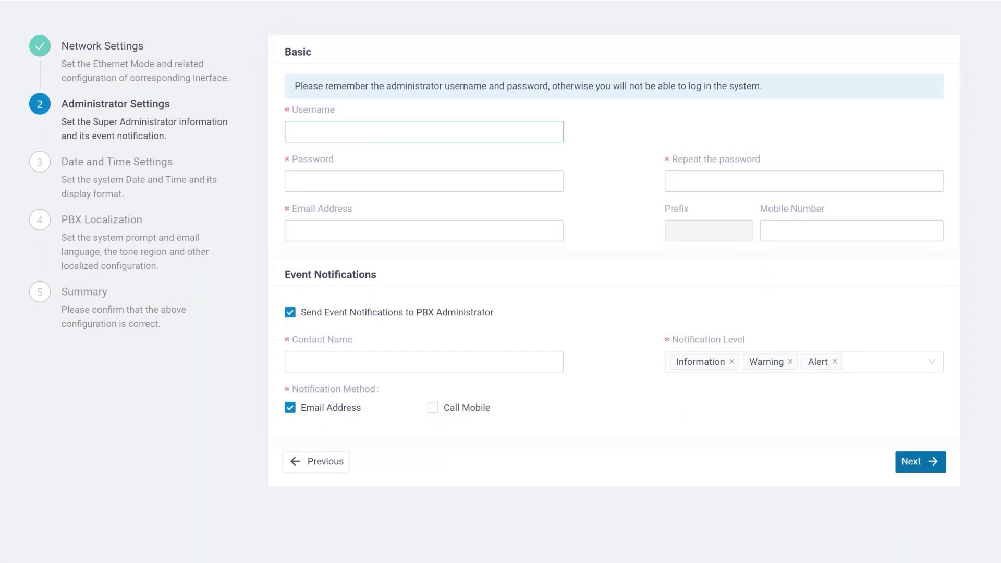
Step: Enter admin as the username, set and confirm the administrator password, and add the administrator's e-mail
{"action": "key", "text": "Tab"}
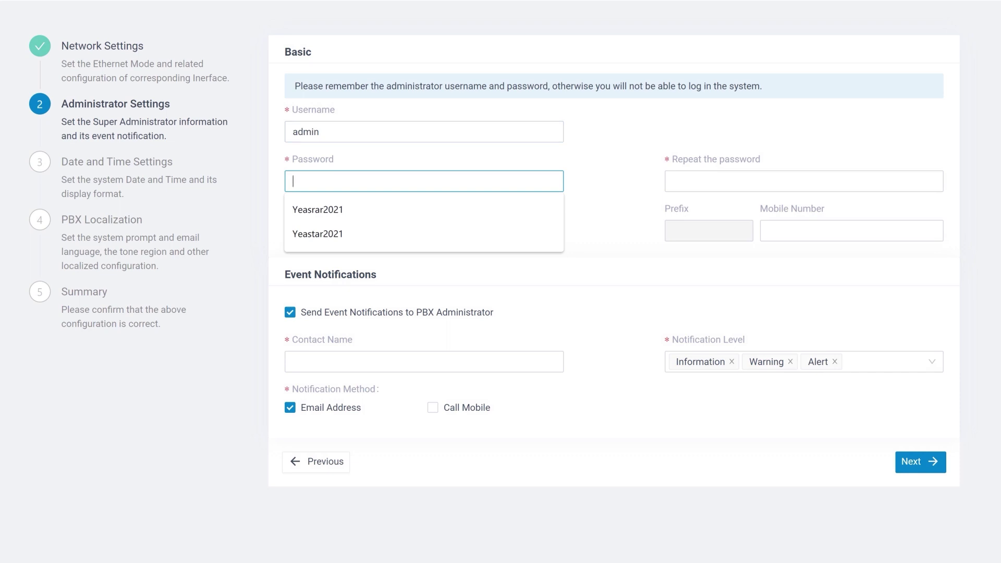
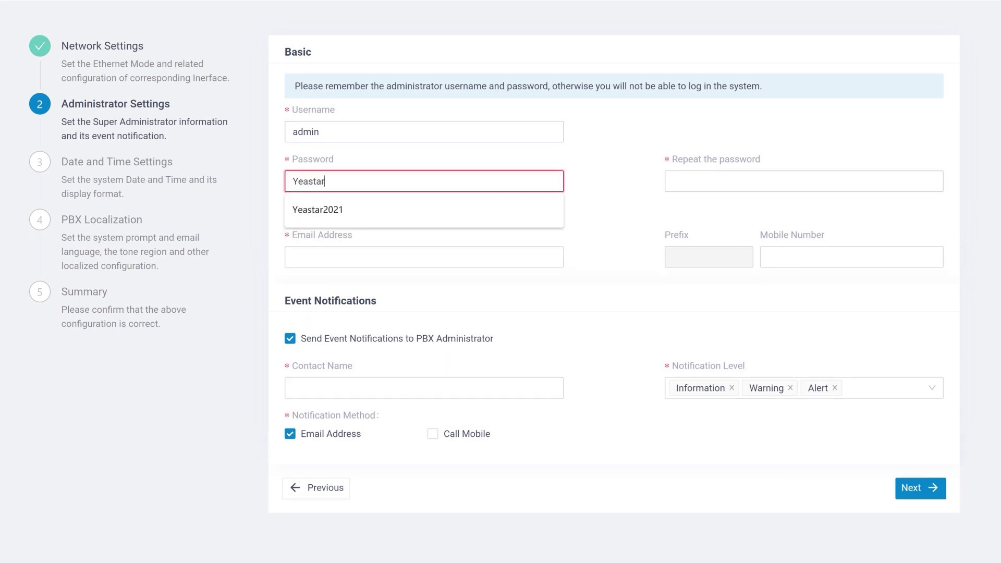
{"action": "key", "text": "Tab"}
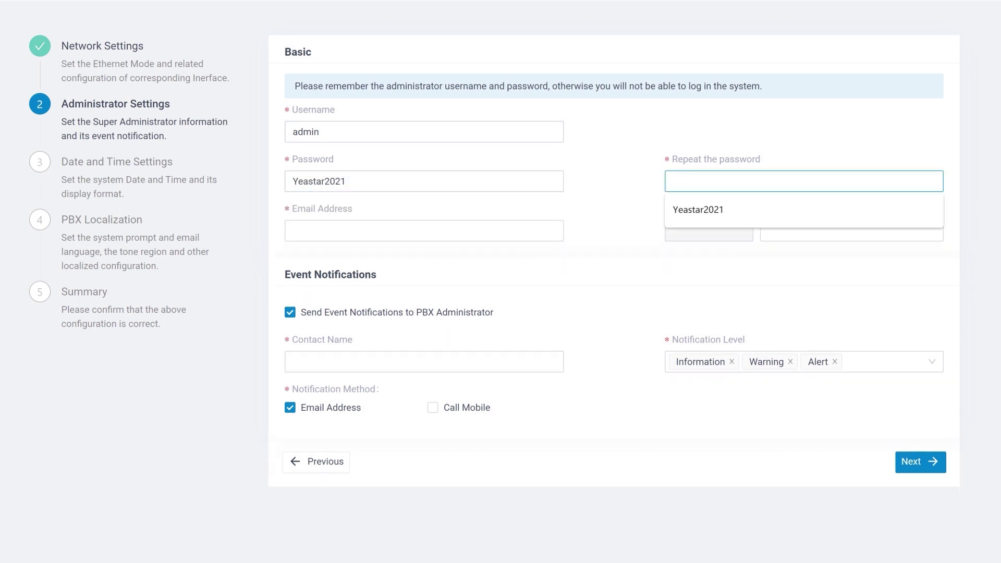
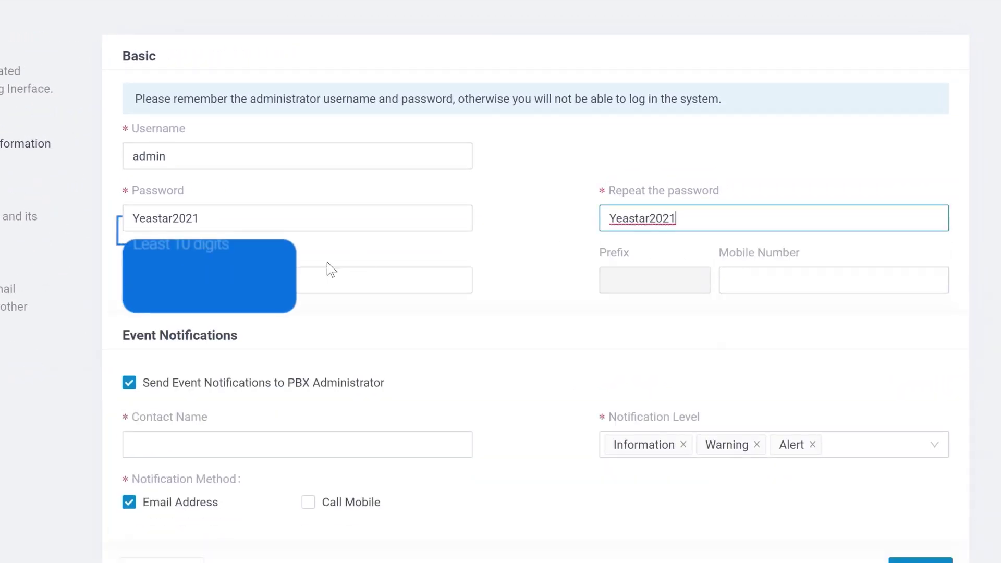
{"action": "left_click", "coordinate": [328, 280]}
{"action": "type", "text": "sampl"}
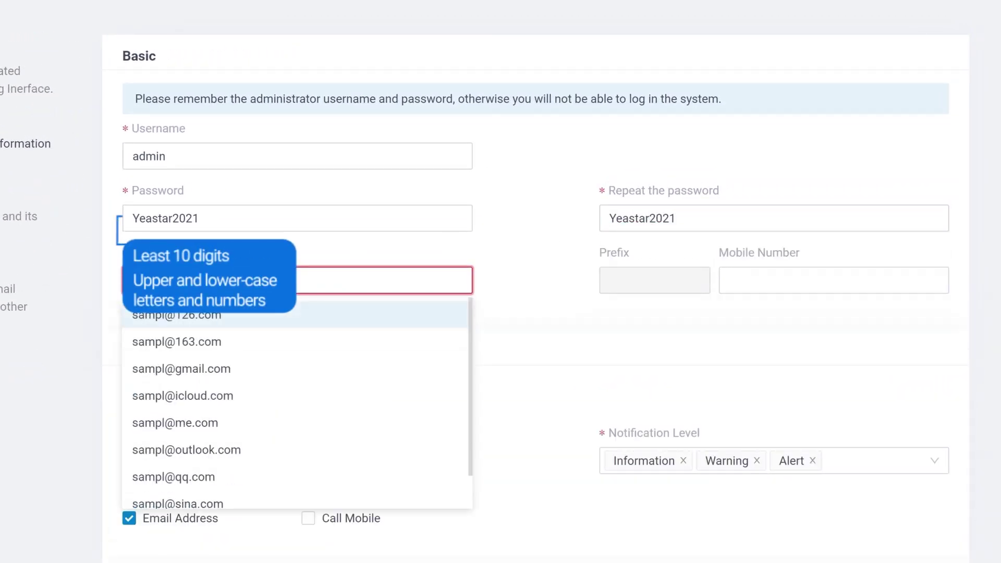
{"action": "type", "text": "e@example"}
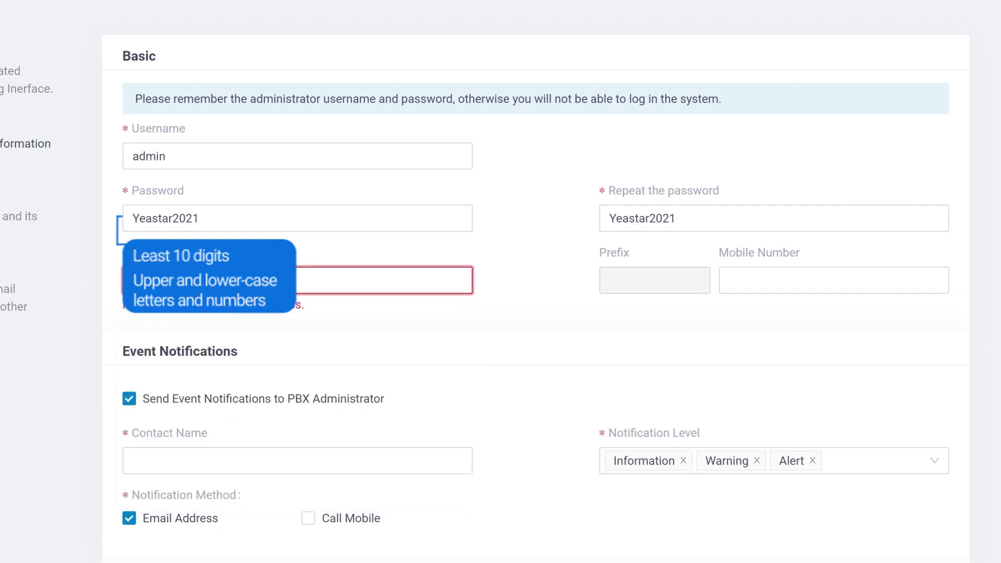
{"action": "type", "text": ".com"}
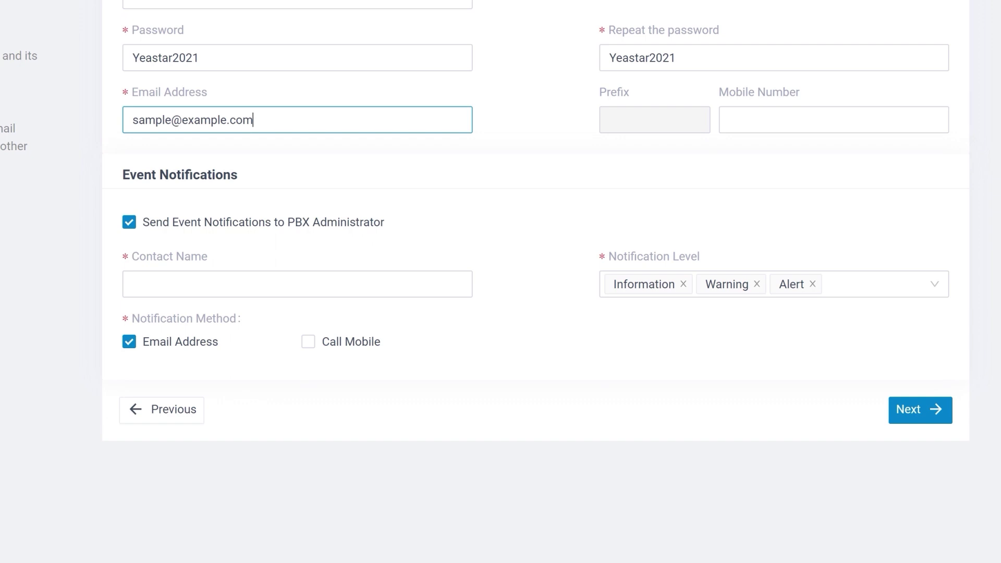
Step: Keep event notifications on with contact name admin at Information, Warning and Alert levels
{"action": "left_click", "coordinate": [129, 223]}
{"action": "left_click", "coordinate": [129, 222]}
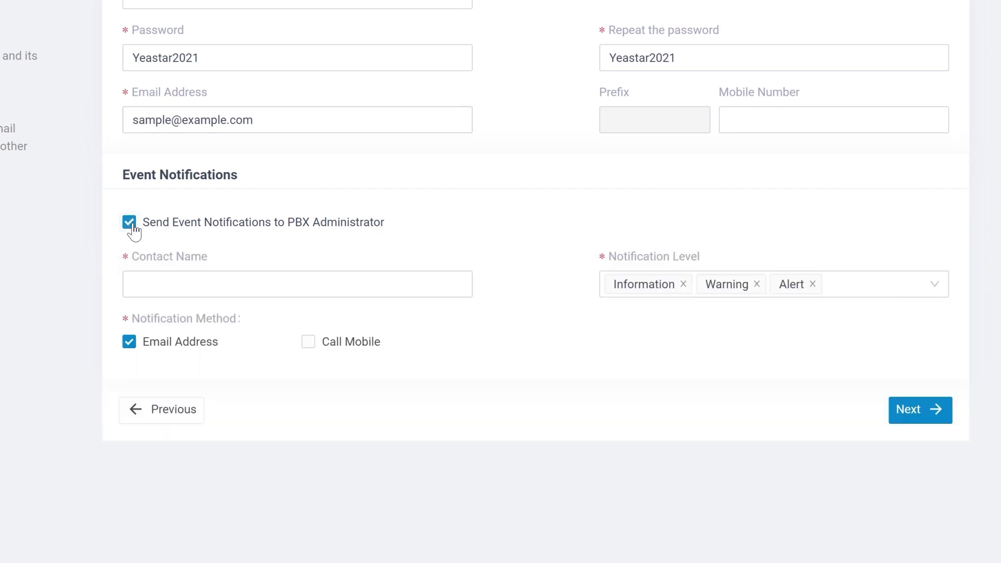
{"action": "left_click", "coordinate": [134, 284]}
{"action": "type", "text": "adm"}
{"action": "key", "text": "Return"}
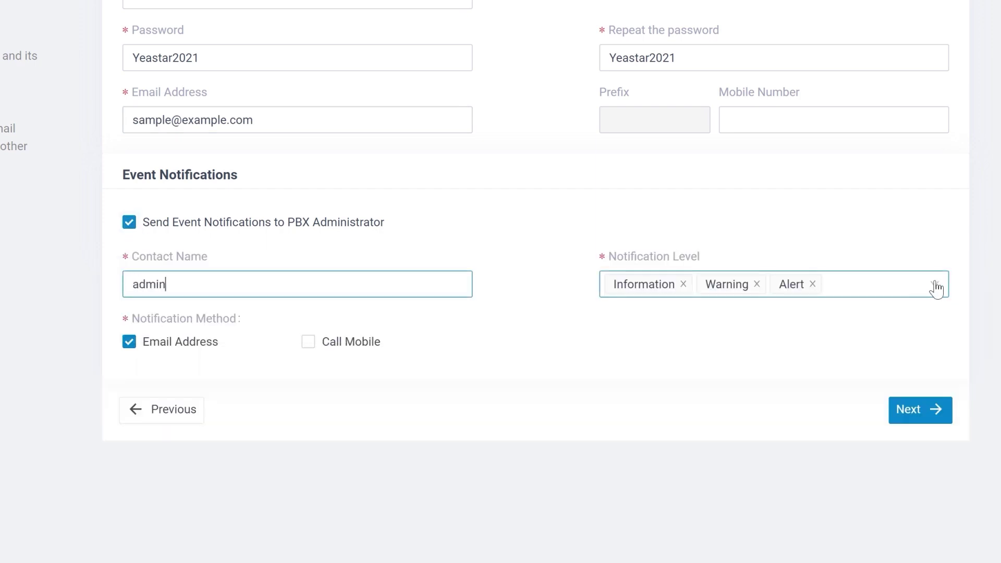
{"action": "left_click", "coordinate": [933, 285]}
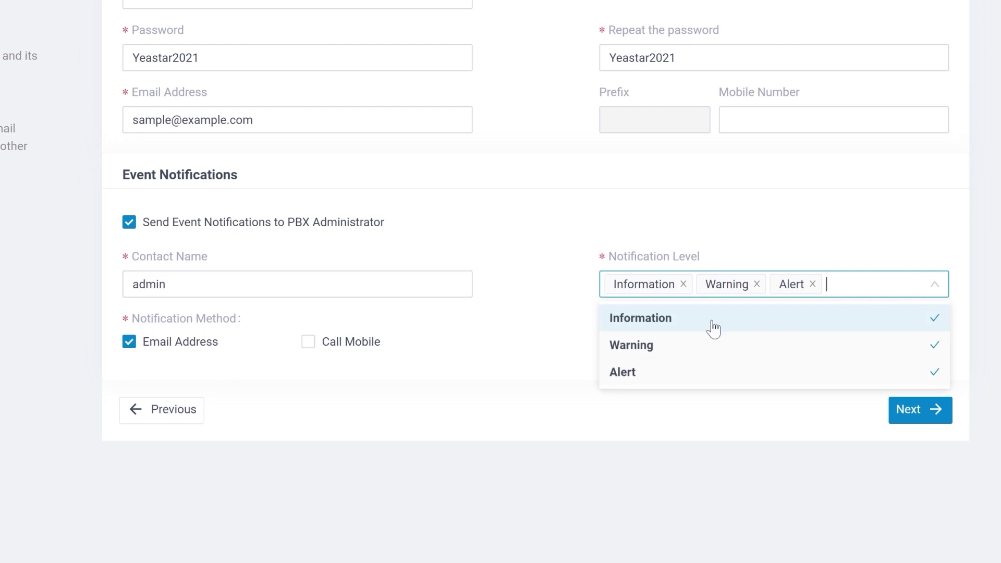
{"action": "left_click", "coordinate": [936, 292]}
{"action": "left_click", "coordinate": [912, 411]}
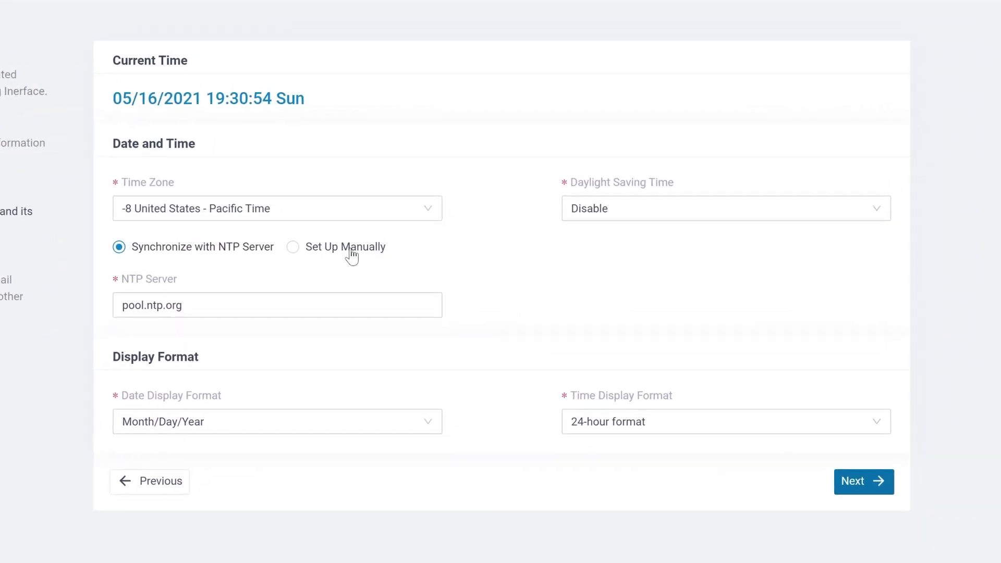
Step: Keep time zone -8 Pacific Time, daylight saving disabled, and NTP server synchronization
{"action": "left_click", "coordinate": [259, 303]}
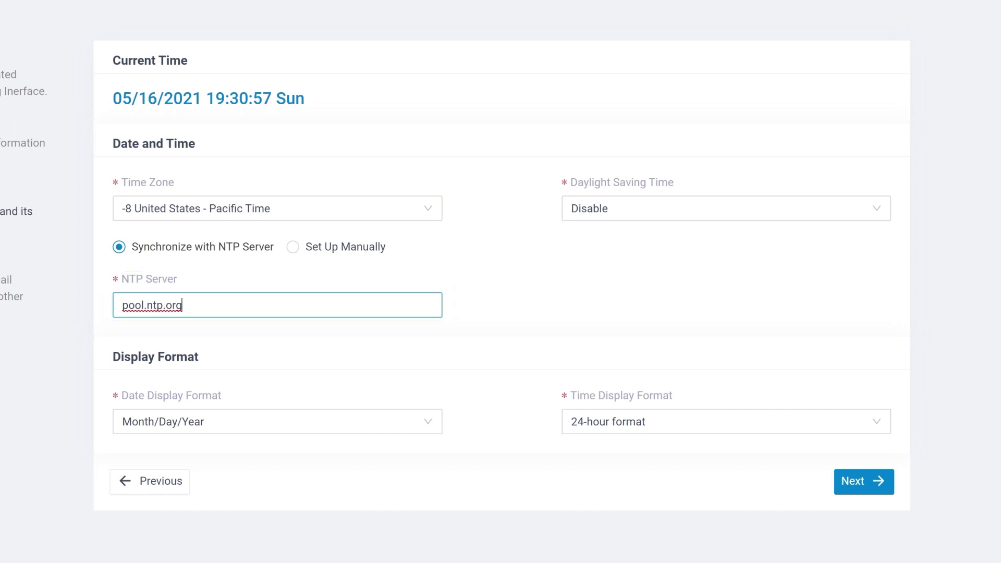
{"action": "left_click", "coordinate": [285, 213]}
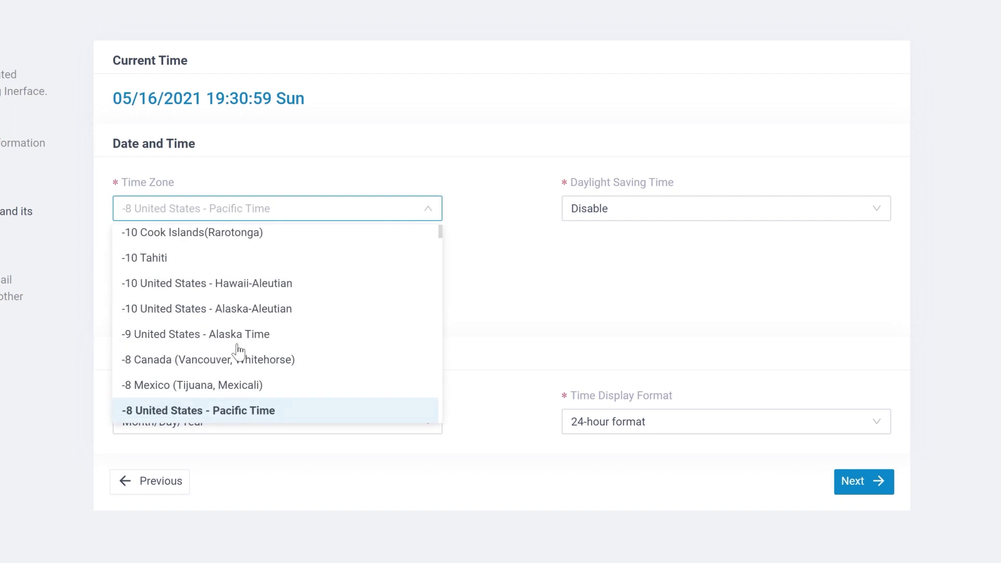
{"action": "left_click", "coordinate": [217, 412]}
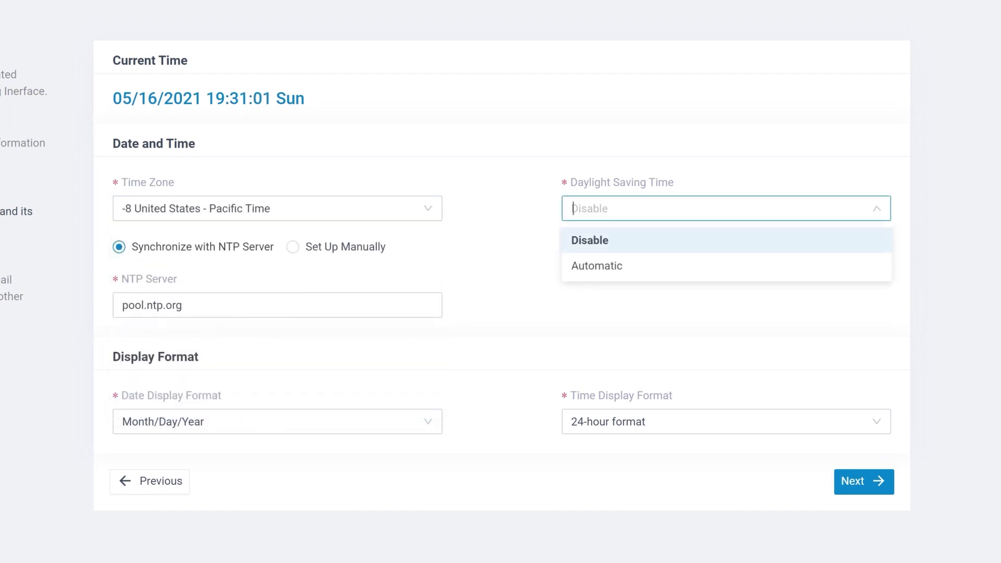
{"action": "left_click", "coordinate": [597, 241]}
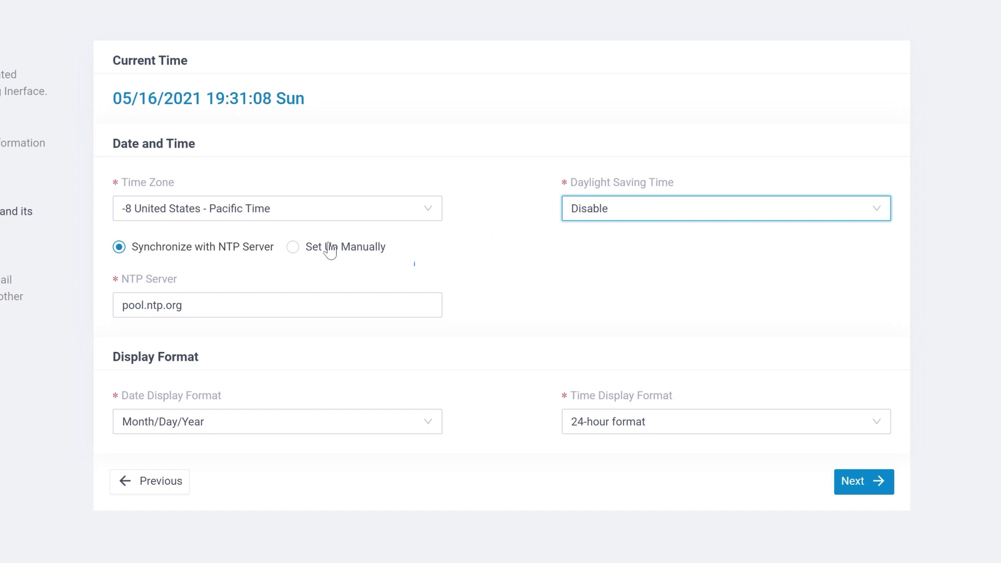
{"action": "left_click", "coordinate": [293, 248]}
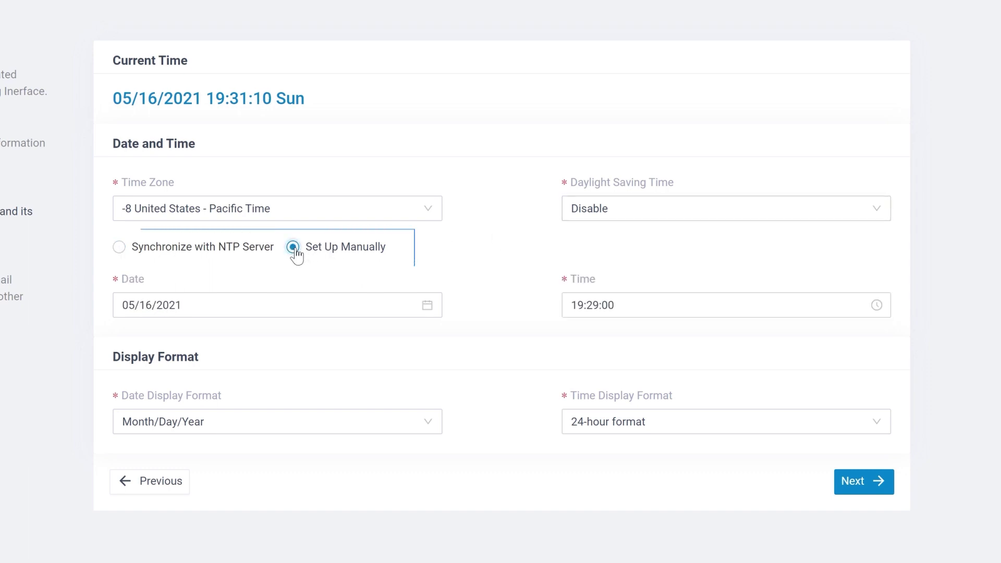
{"action": "left_click", "coordinate": [119, 248]}
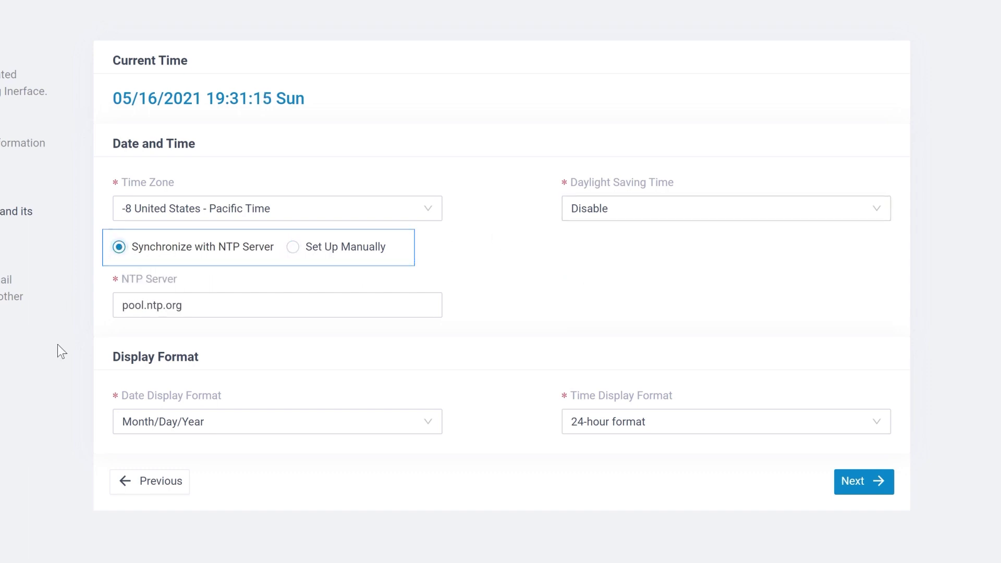
Step: Keep Month/Day/Year date format and 24-hour time format, then continue to PBX Localization
{"action": "left_click", "coordinate": [257, 425]}
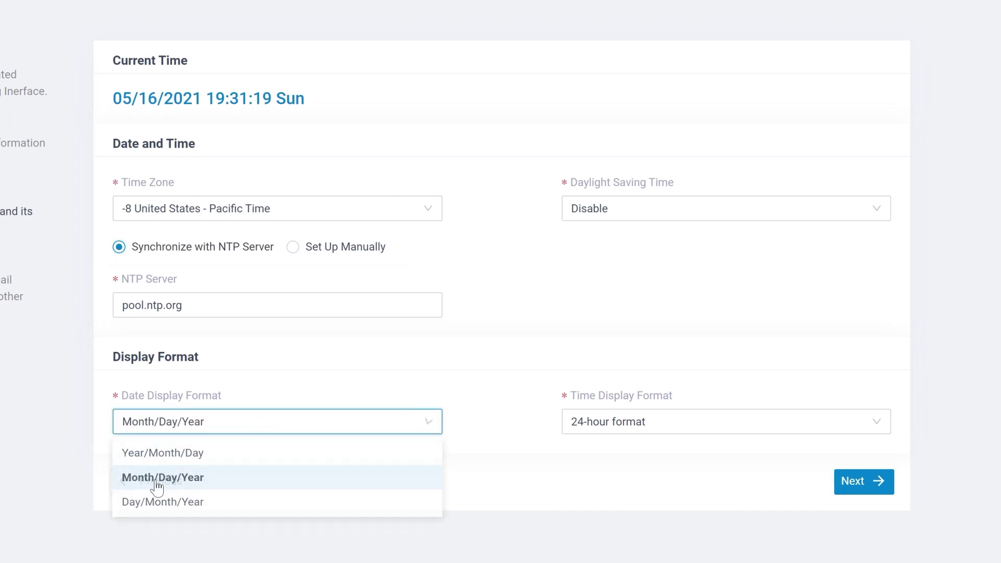
{"action": "left_click", "coordinate": [157, 478]}
{"action": "left_click", "coordinate": [642, 428]}
{"action": "left_click", "coordinate": [628, 479]}
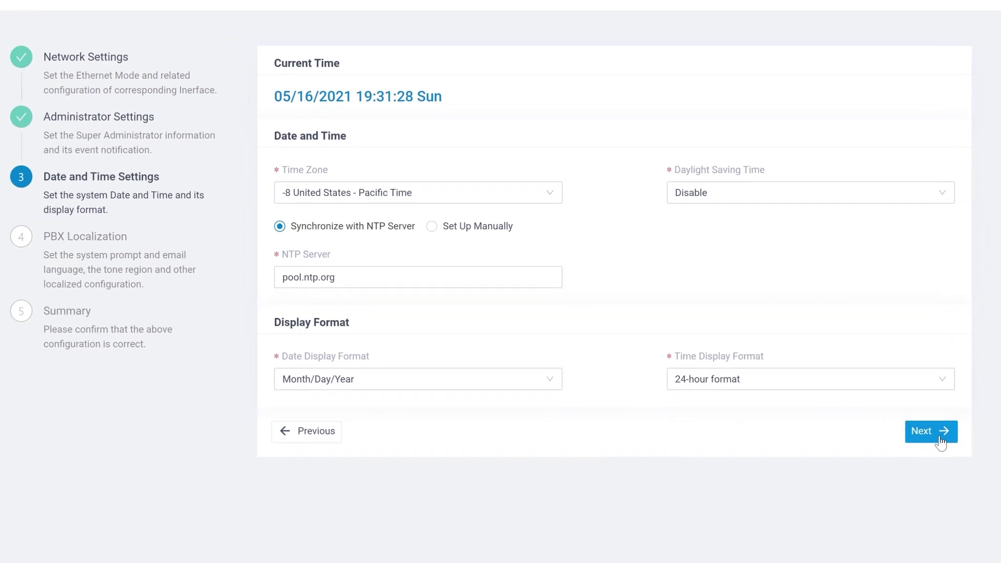
{"action": "left_click", "coordinate": [939, 438]}
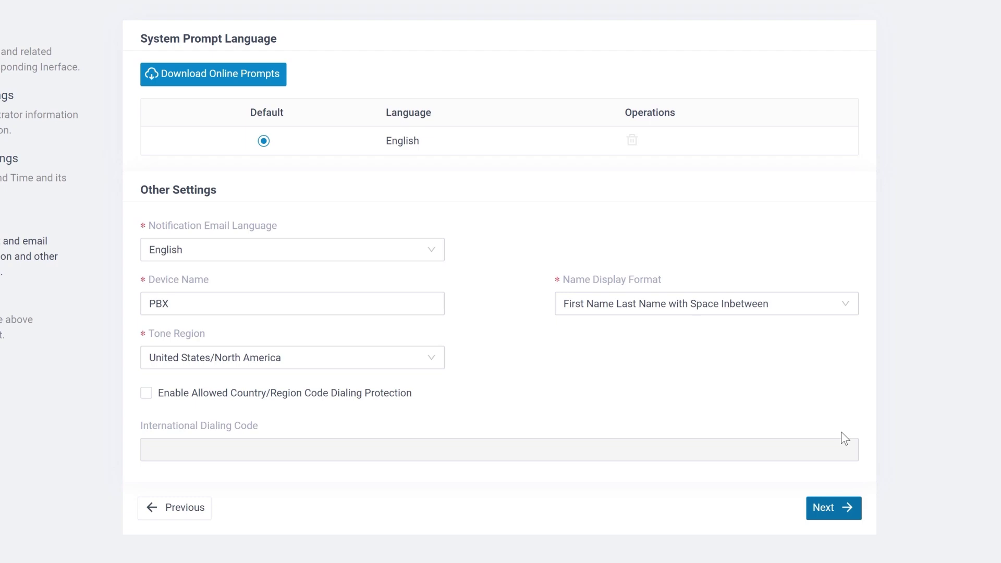
Step: Browse the downloadable online prompt languages, keep English prompts, and continue to the Summary
{"action": "left_click", "coordinate": [218, 81]}
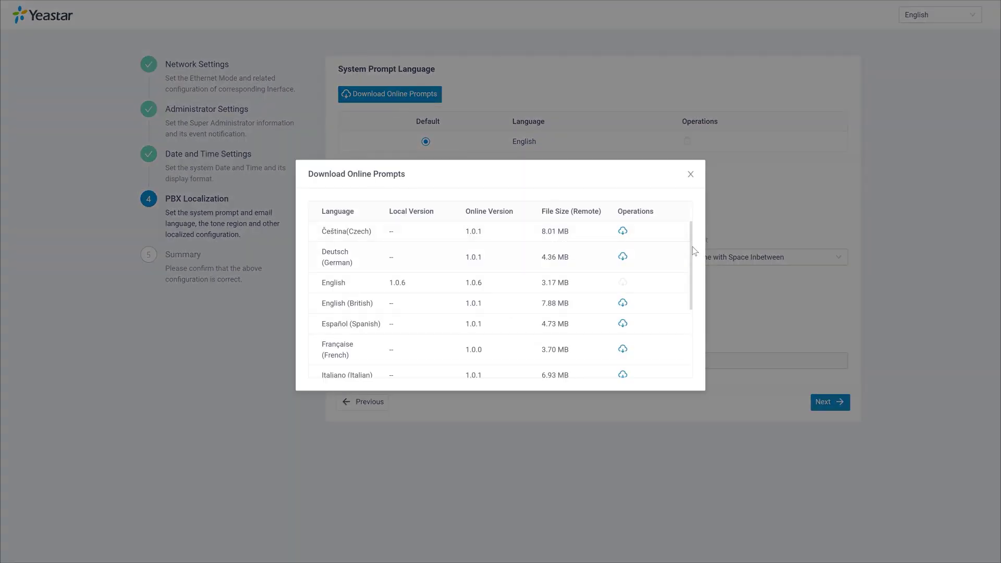
{"action": "mouse_move", "coordinate": [693, 247]}
{"action": "left_mouse_down"}
{"action": "mouse_move", "coordinate": [695, 318]}
{"action": "mouse_move", "coordinate": [693, 247]}
{"action": "left_mouse_up"}
{"action": "left_click", "coordinate": [690, 174]}
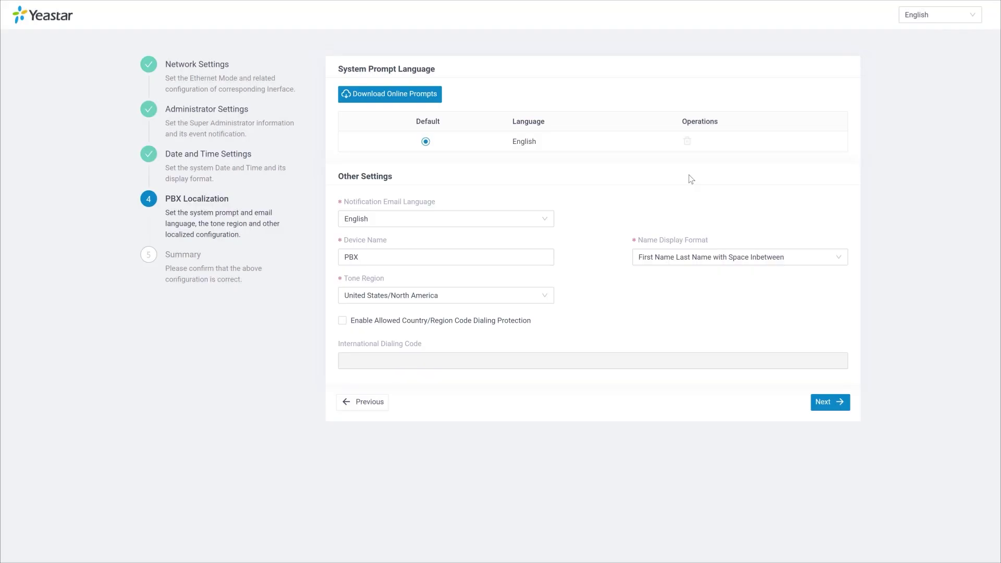
{"action": "left_click", "coordinate": [839, 403]}
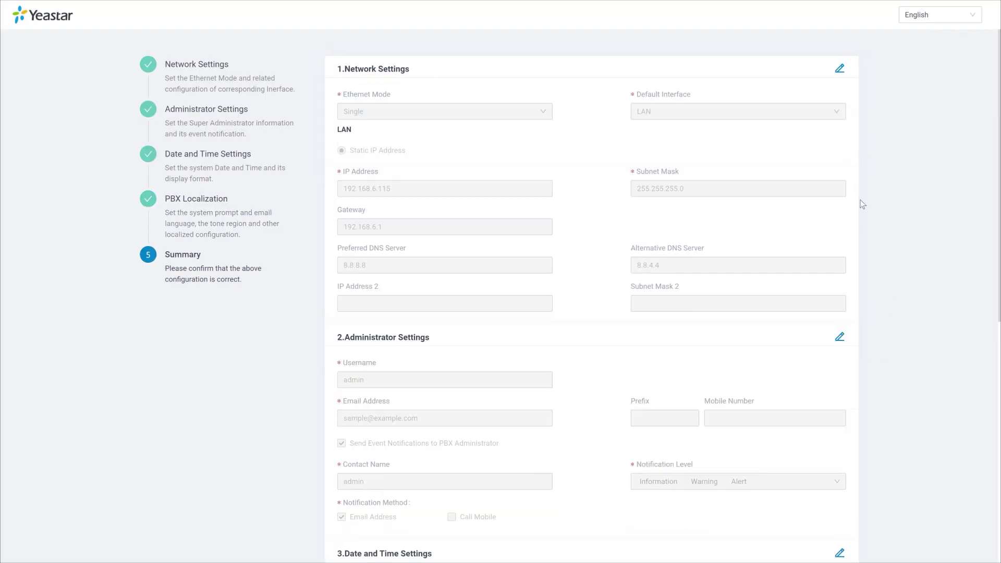
Step: Scroll through the configuration summary, then reboot the PBX and confirm
{"action": "scroll", "coordinate": [861, 206], "scroll_direction": "down", "scroll_amount": 4}
{"action": "scroll", "coordinate": [860, 203], "scroll_direction": "down", "scroll_amount": 5}
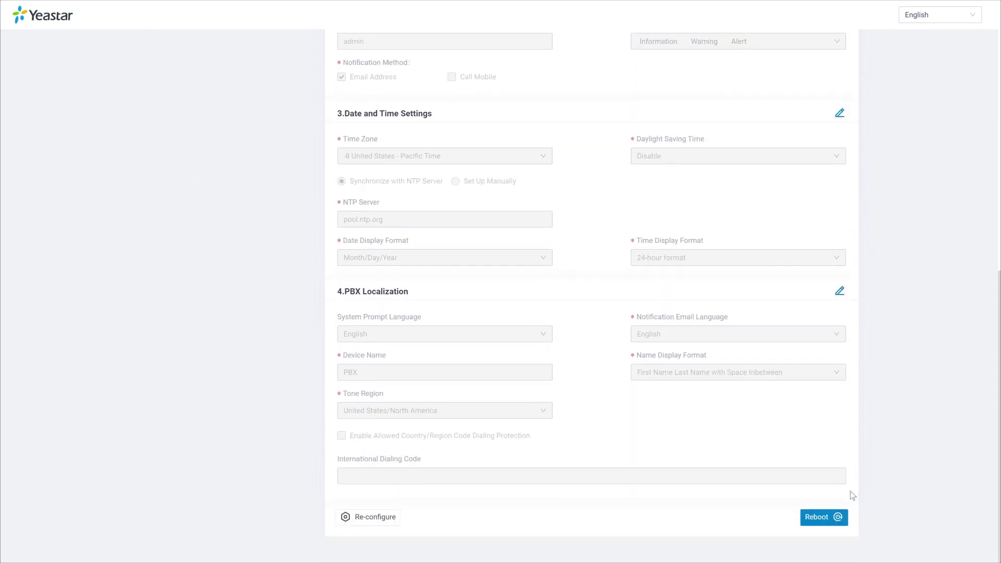
{"action": "left_click", "coordinate": [827, 522]}
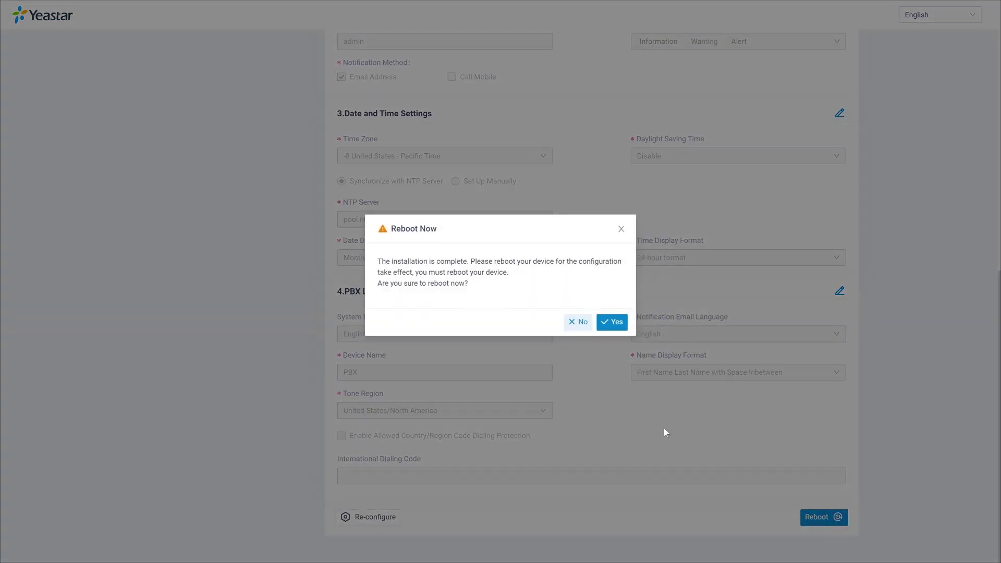
{"action": "left_click", "coordinate": [615, 328]}
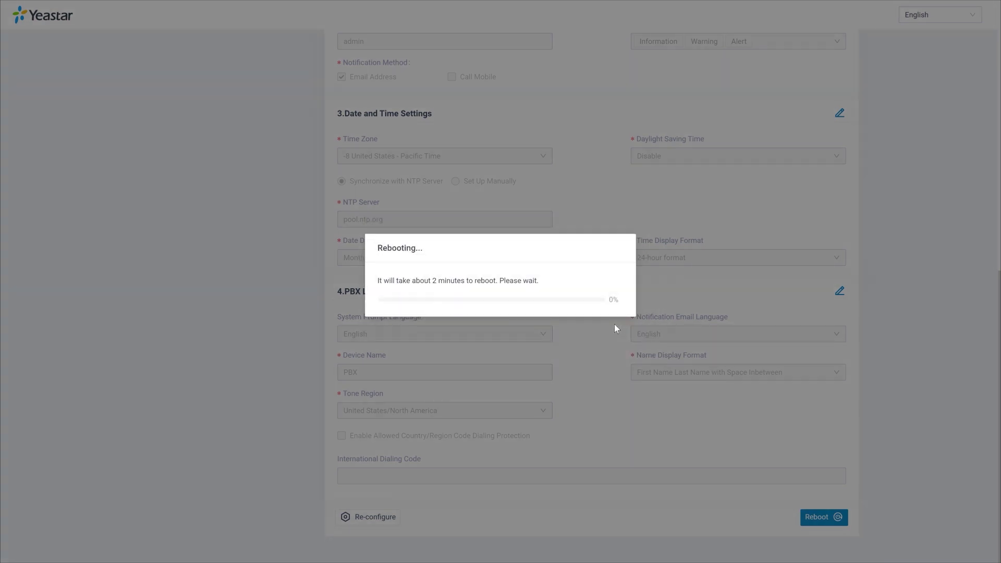